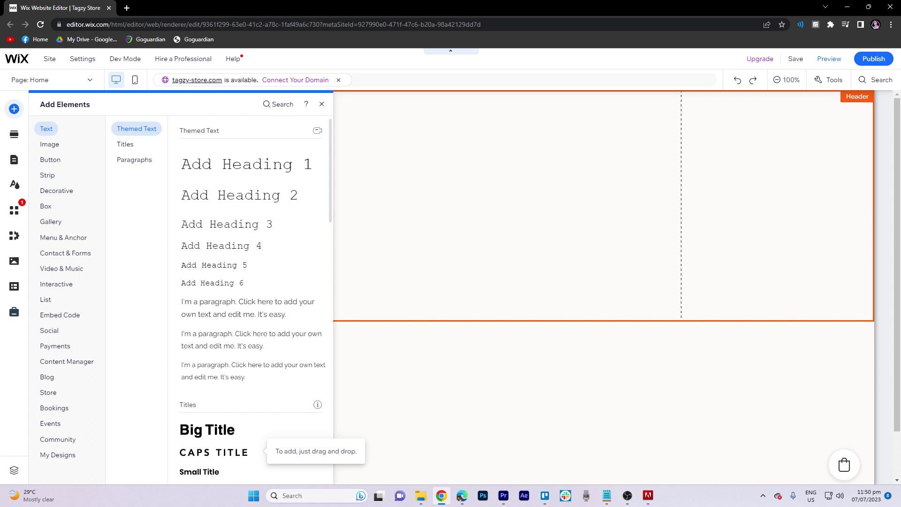
scroll(253, 444, "down", 3)
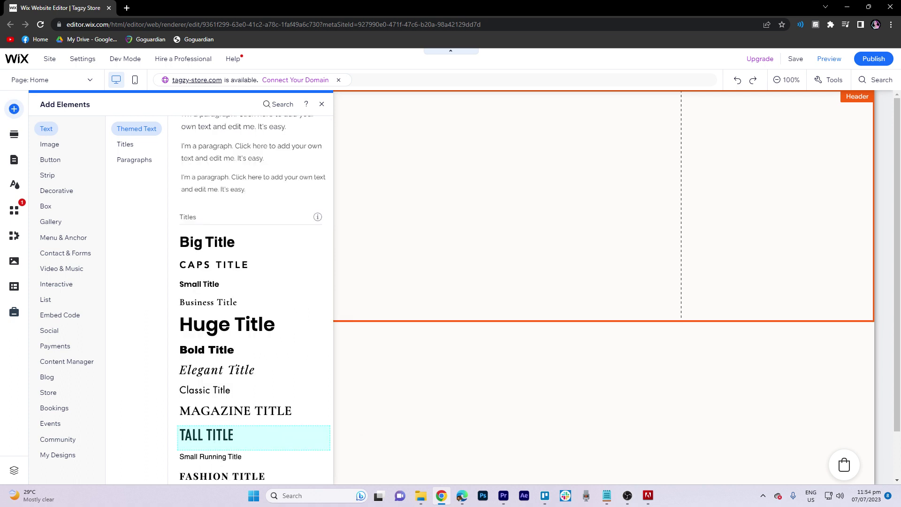
Place a Tall Title text element in the page header
left_click_drag(254, 436, 466, 180)
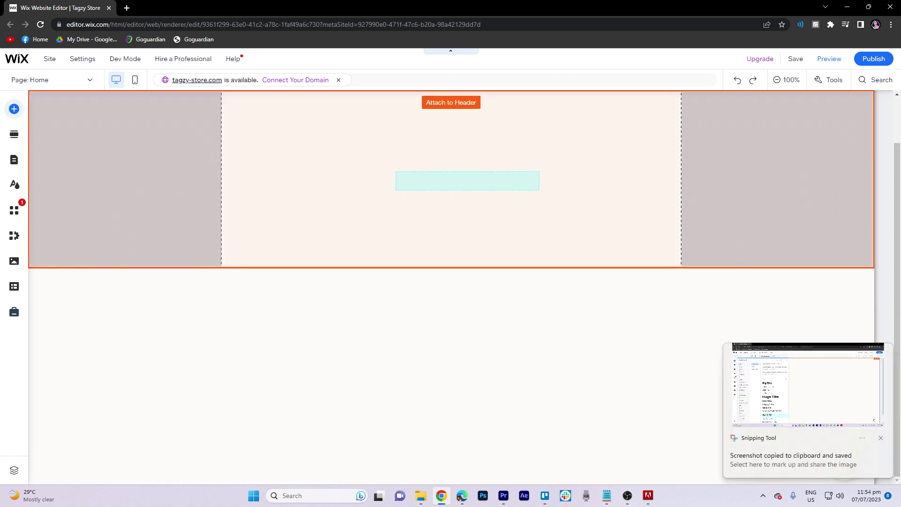
left_click_drag(468, 181, 467, 180)
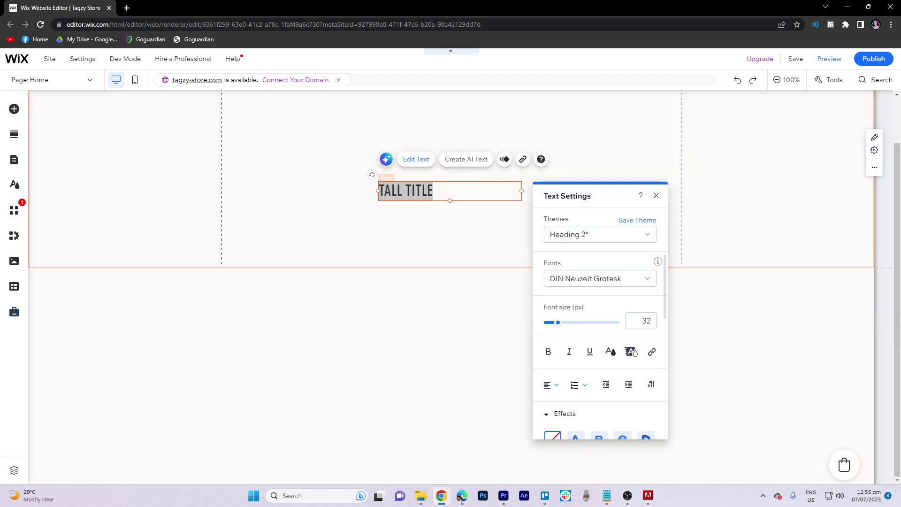
scroll(631, 351, "down", 3)
scroll(624, 326, "down", 5)
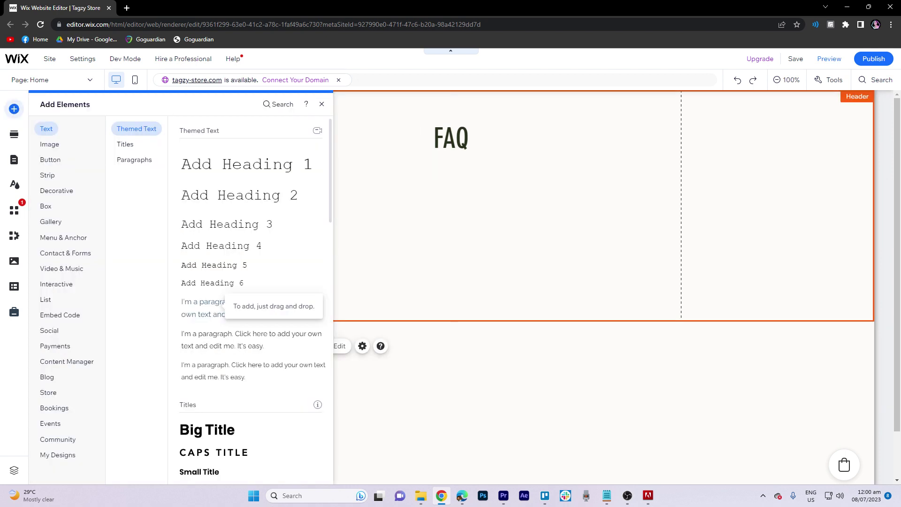
Place a Paragraph text element beneath the FAQ title in the header
left_click_drag(204, 308, 452, 176)
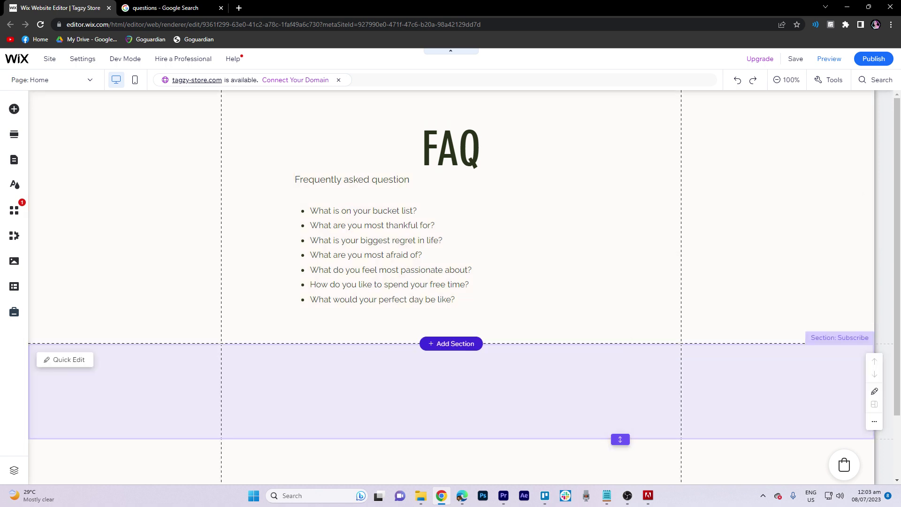
Start adding a new section below the FAQ questions
left_click(451, 344)
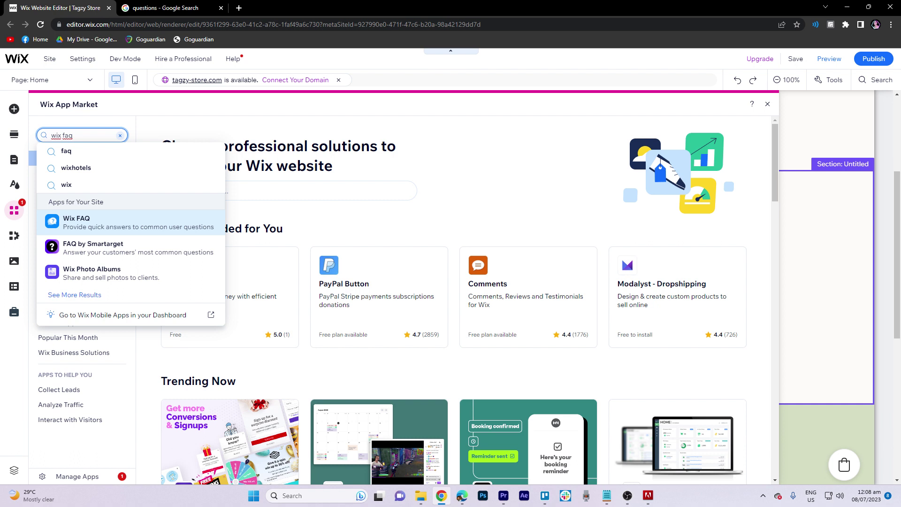
Open the Wix FAQ app's details from the App Market search results
left_click(76, 219)
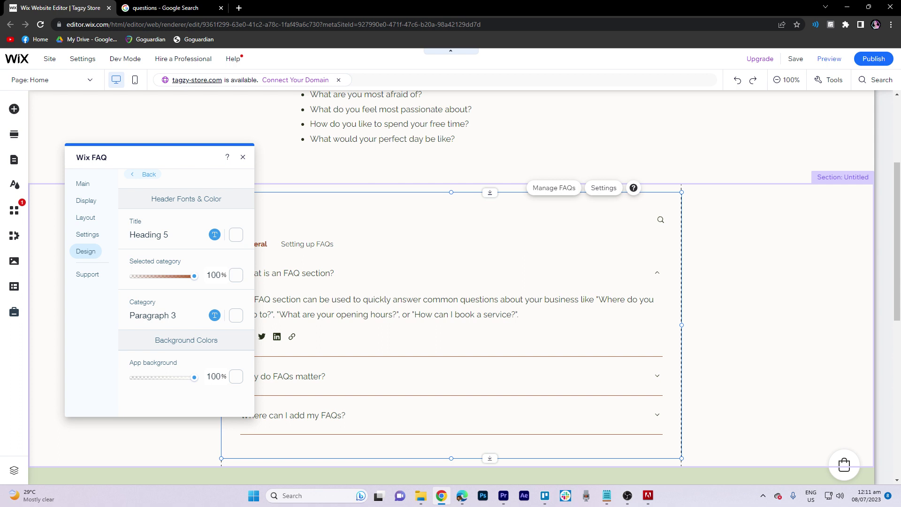
Begin editing the FAQ app title's font under Header Fonts & Color
left_click(215, 235)
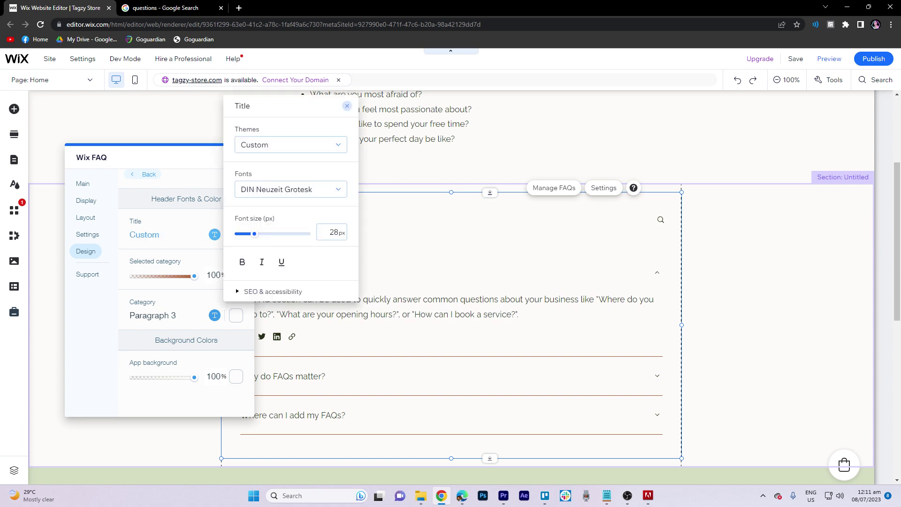